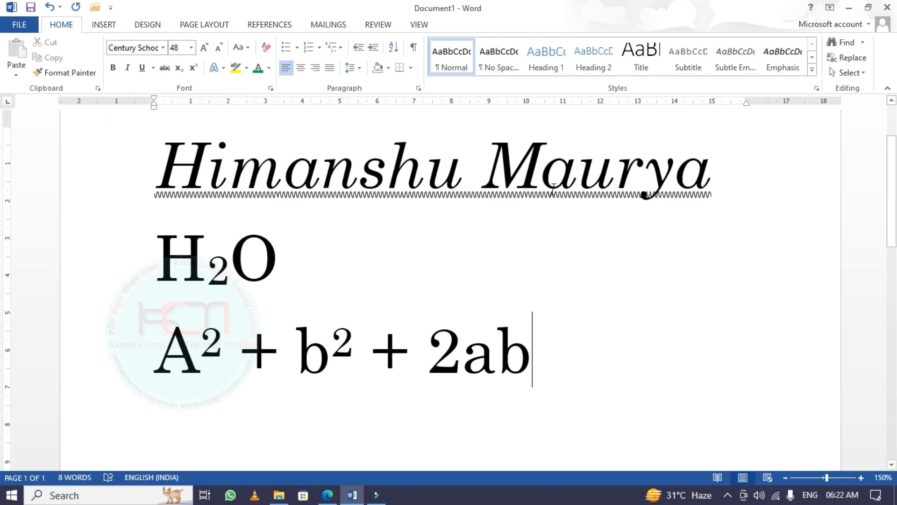
pyautogui.moveTo(716, 169); pyautogui.dragTo(244, 138)
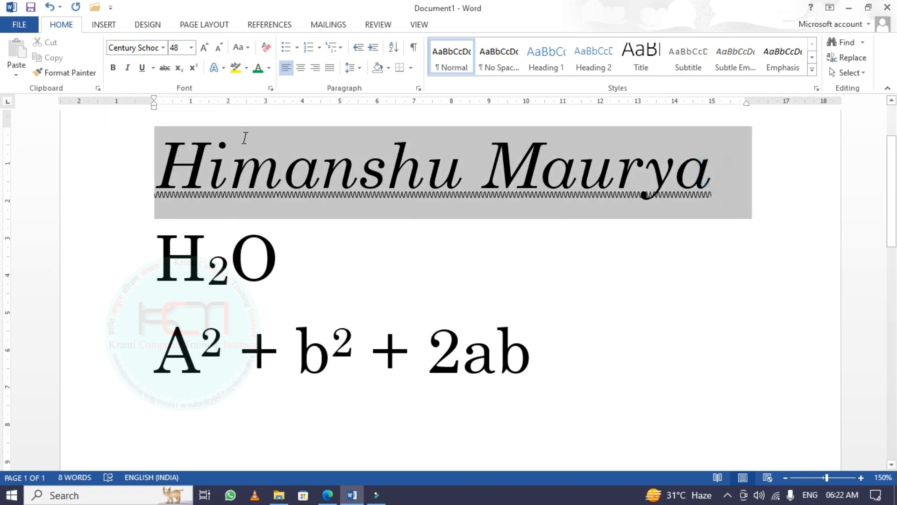
pyautogui.click(163, 47)
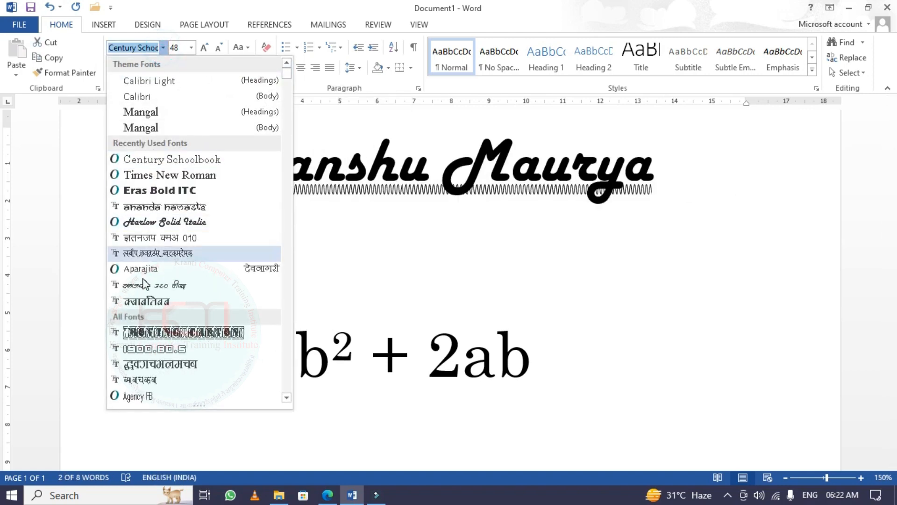
pyautogui.click(423, 269)
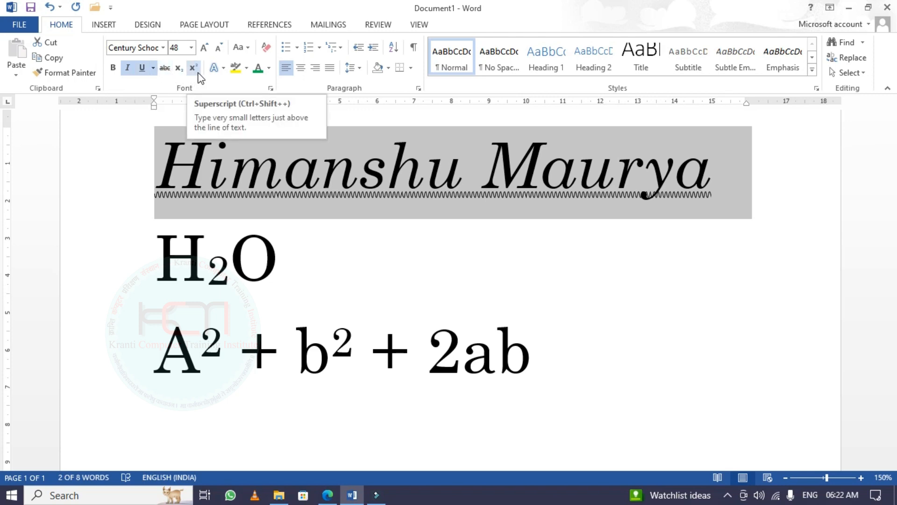
pyautogui.click(430, 280)
# Generate sample paragraphs with =rand(), leaving a blank line below the A² + b² + 2ab formula.
pyautogui.click(547, 327)
pyautogui.press('Return')
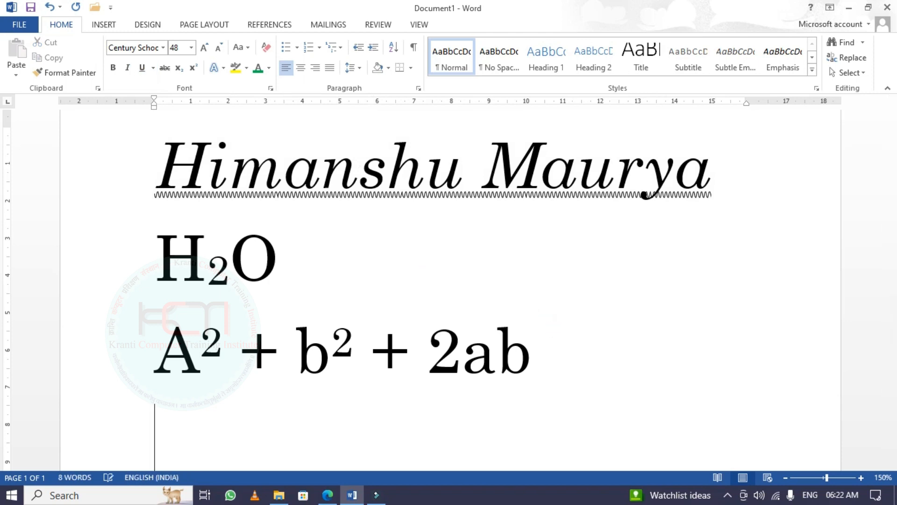
pyautogui.press('Return')
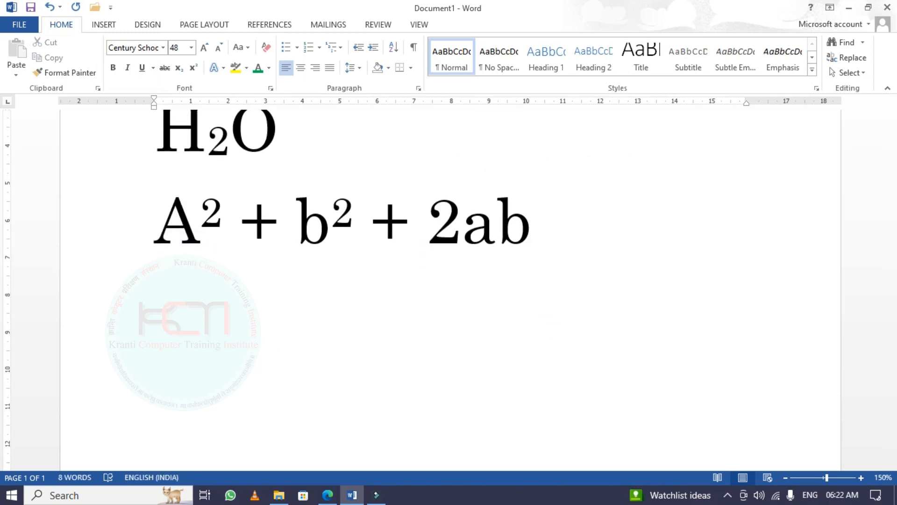
pyautogui.write('=rand()')
pyautogui.press('Return')
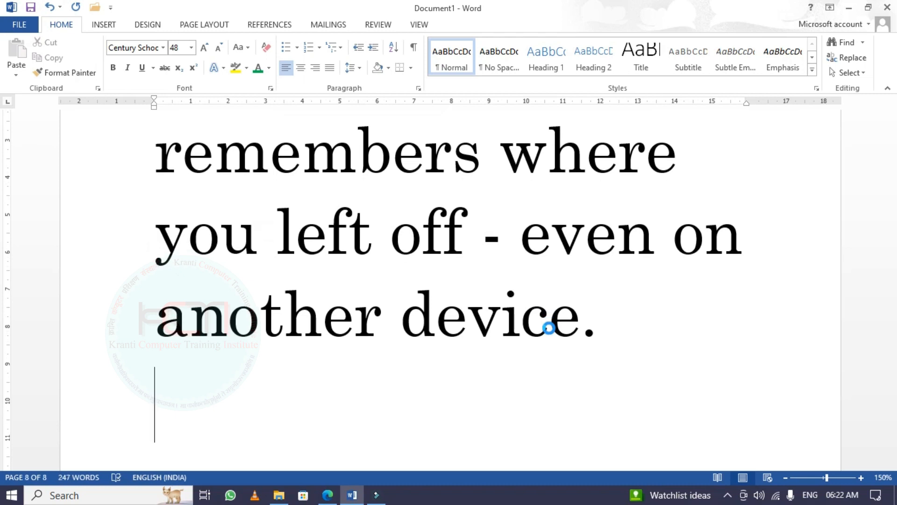
# Reduce the font size of the whole document's text to 26.
pyautogui.keyDown('ctrl'); pyautogui.scroll(-2, 550, 328); pyautogui.keyUp('ctrl')
pyautogui.keyDown('ctrl'); pyautogui.scroll(-2, 550, 328); pyautogui.keyUp('ctrl')
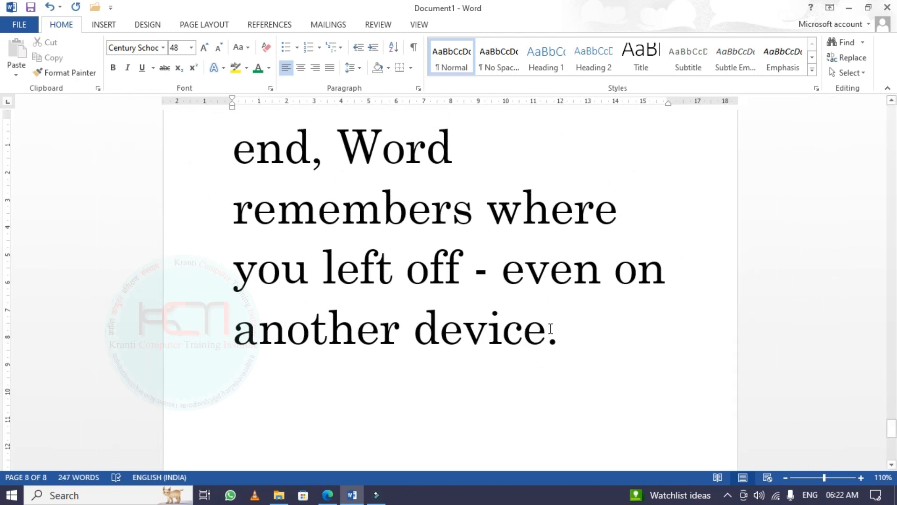
pyautogui.hotkey('ctrl', 'a')
pyautogui.hotkey('ctrl', 'shift', ',')
pyautogui.hotkey('ctrl', 'shift', ',')
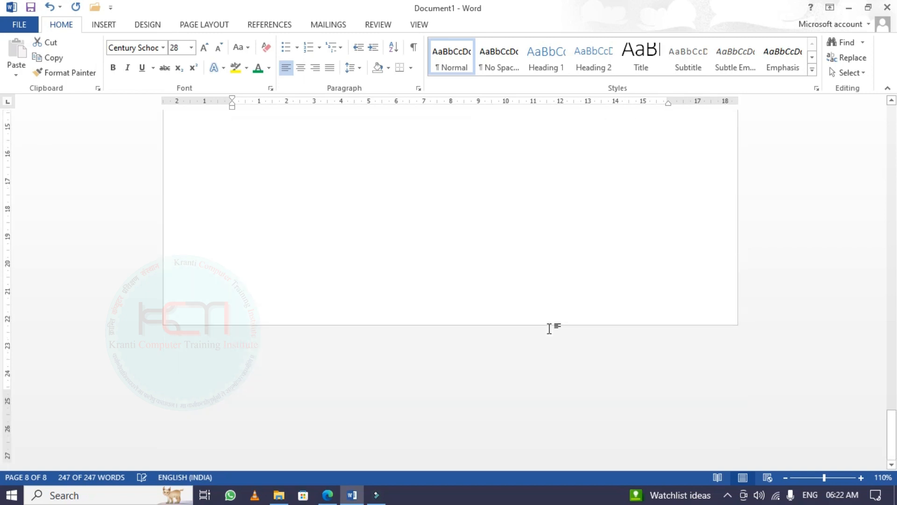
pyautogui.hotkey('ctrl', 'shift', ',')
pyautogui.scroll(5, 535, 338)
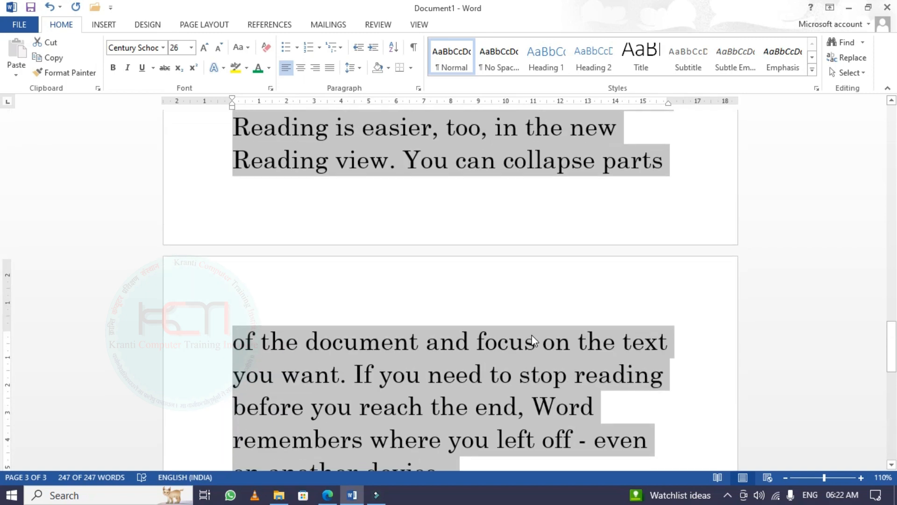
pyautogui.scroll(-1, 529, 330)
pyautogui.click(502, 379)
# Apply Sentence case and then lowercase to the last page's text, from "of the document" to the end.
pyautogui.scroll(-2, 410, 310)
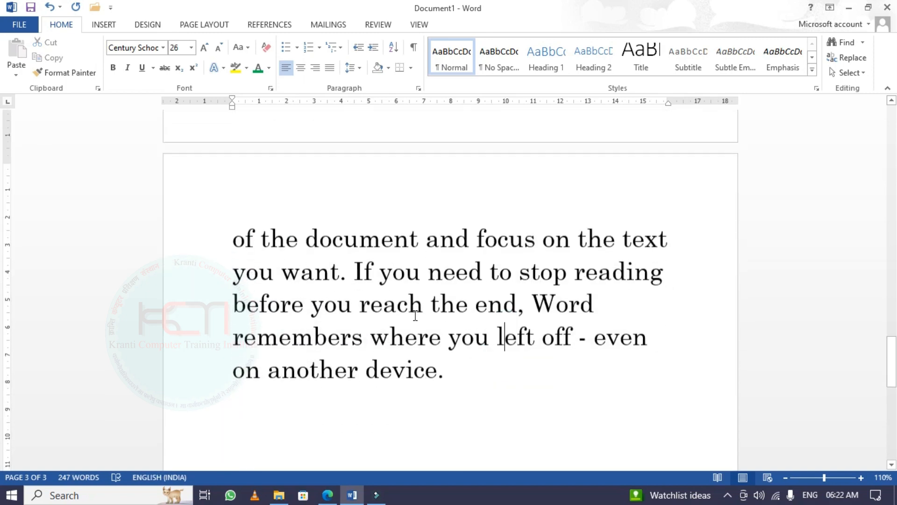
pyautogui.click(229, 175)
pyautogui.keyDown('shift'); pyautogui.click(465, 341); pyautogui.keyUp('shift')
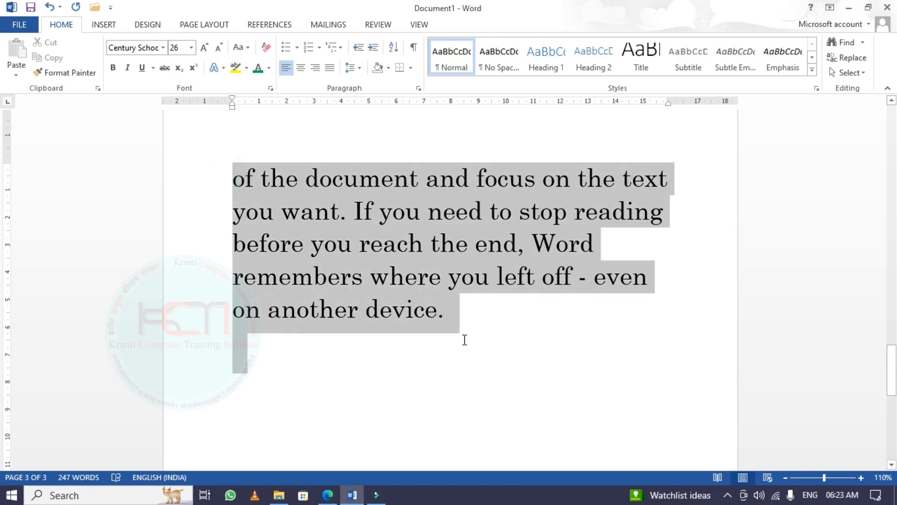
pyautogui.click(248, 47)
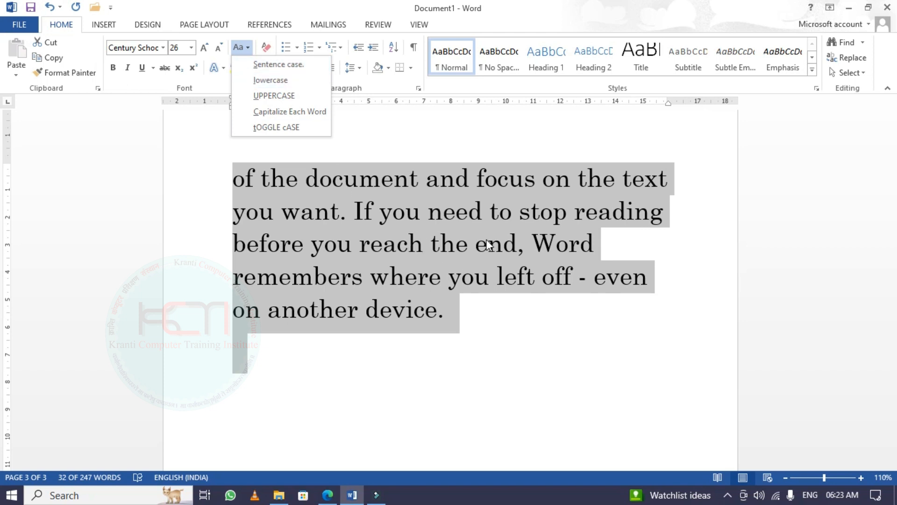
pyautogui.click(287, 68)
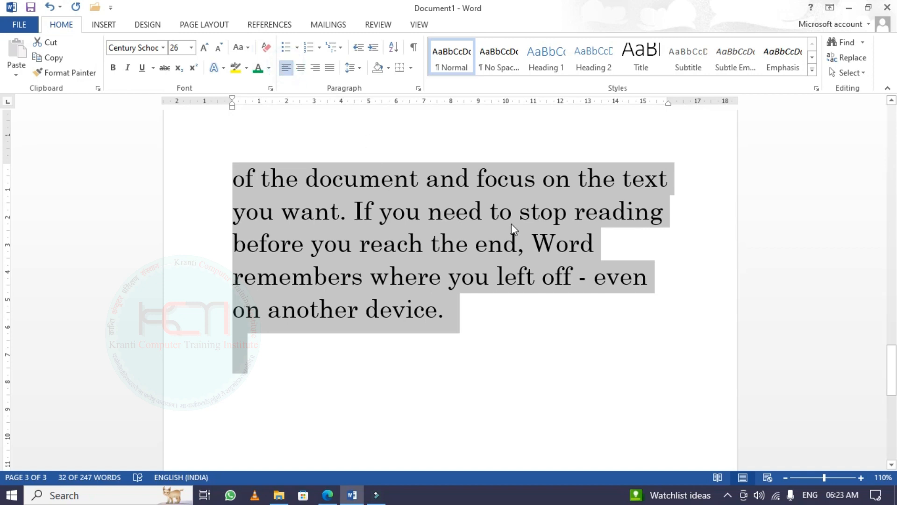
pyautogui.click(241, 48)
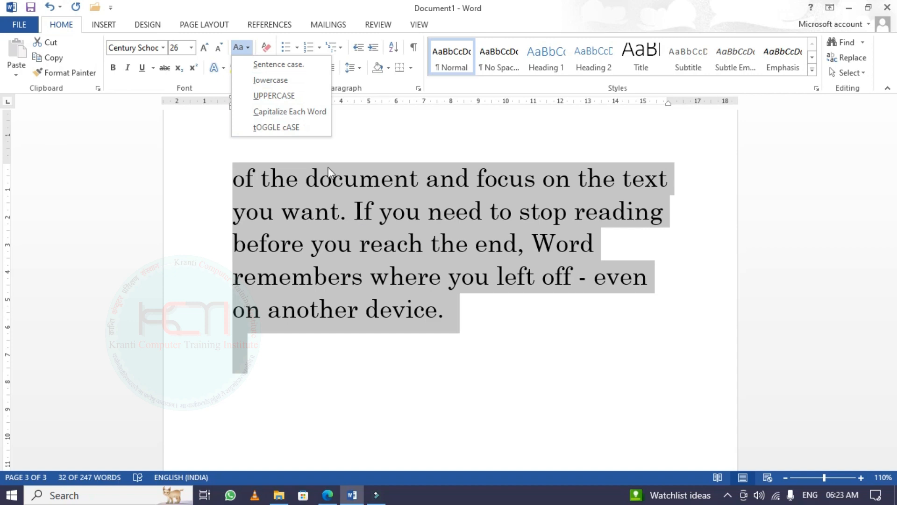
pyautogui.click(271, 80)
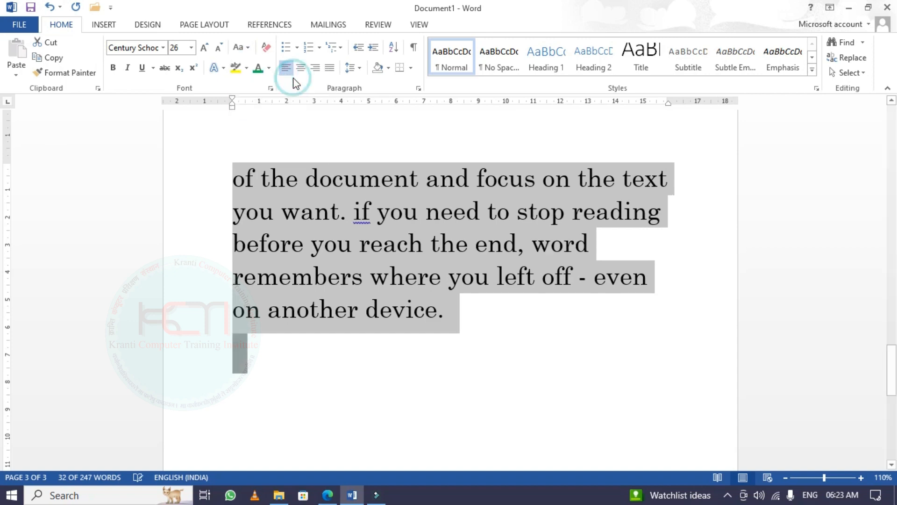
pyautogui.click(451, 326)
# Change the first-page text from "To make your document look" to "Click Insert and" to UPPERCASE, followed by Capitalize Each Word.
pyautogui.scroll(8, 451, 327)
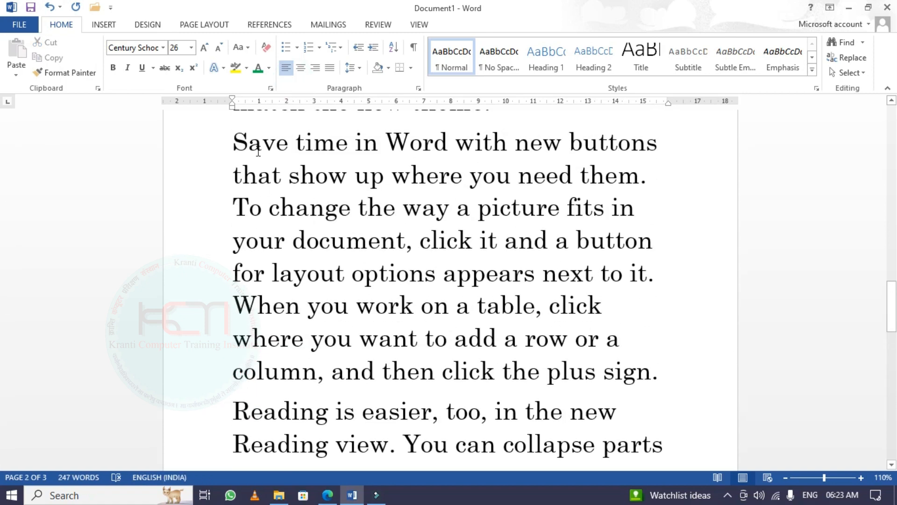
pyautogui.scroll(2, 263, 160)
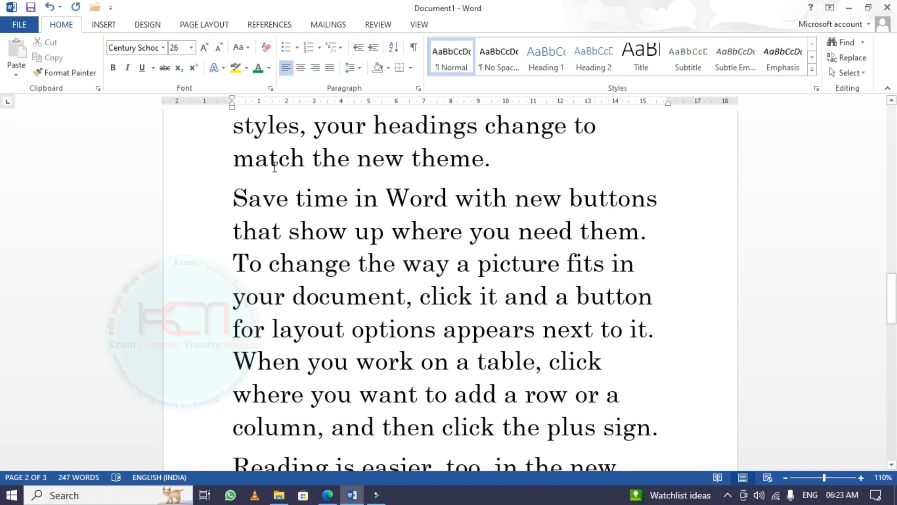
pyautogui.keyDown('ctrl'); pyautogui.scroll(-3, 275, 166); pyautogui.keyUp('ctrl')
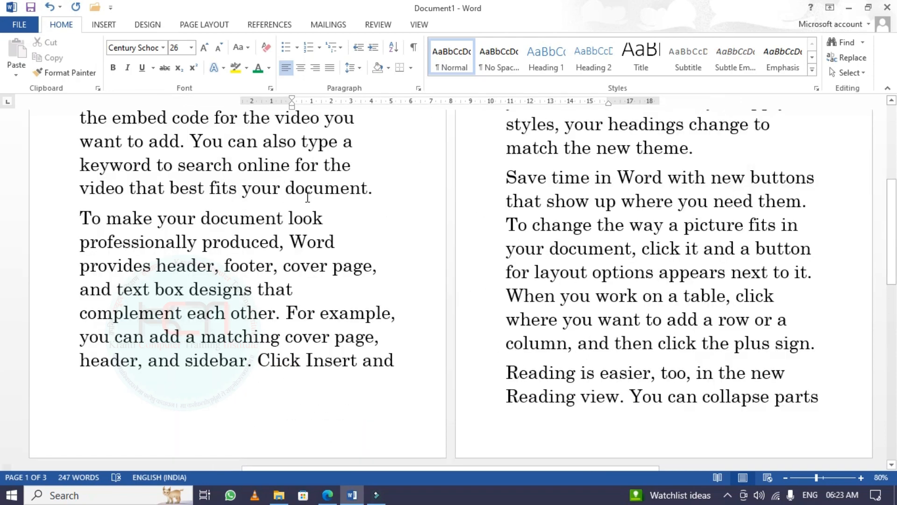
pyautogui.keyDown('ctrl'); pyautogui.scroll(1, 320, 201); pyautogui.keyUp('ctrl')
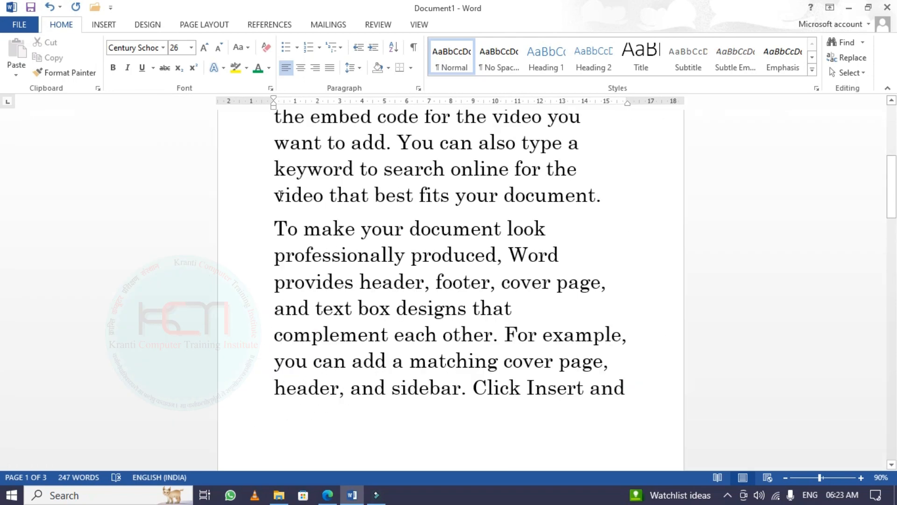
pyautogui.moveTo(275, 220); pyautogui.dragTo(617, 397)
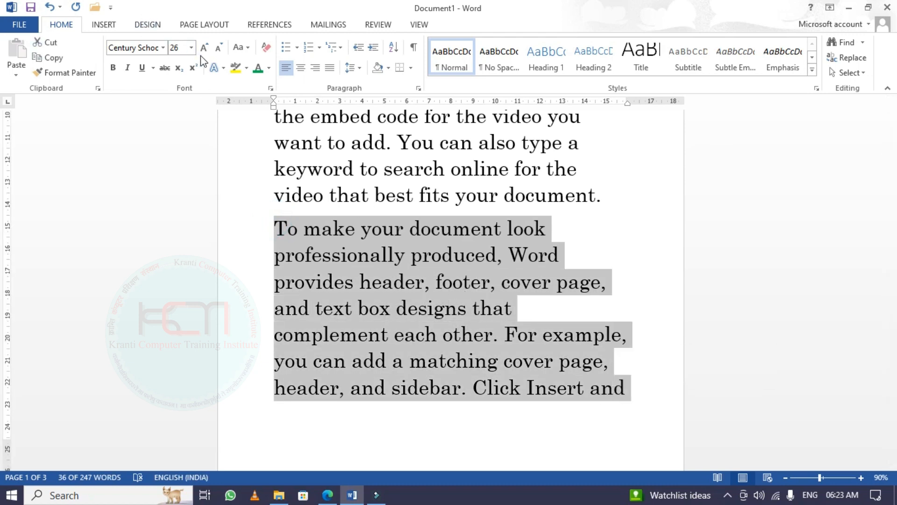
pyautogui.click(240, 47)
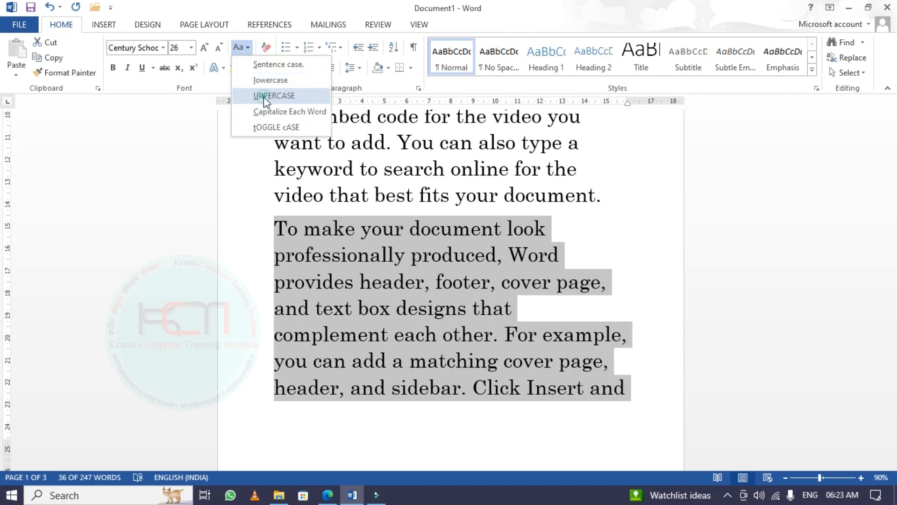
pyautogui.click(265, 96)
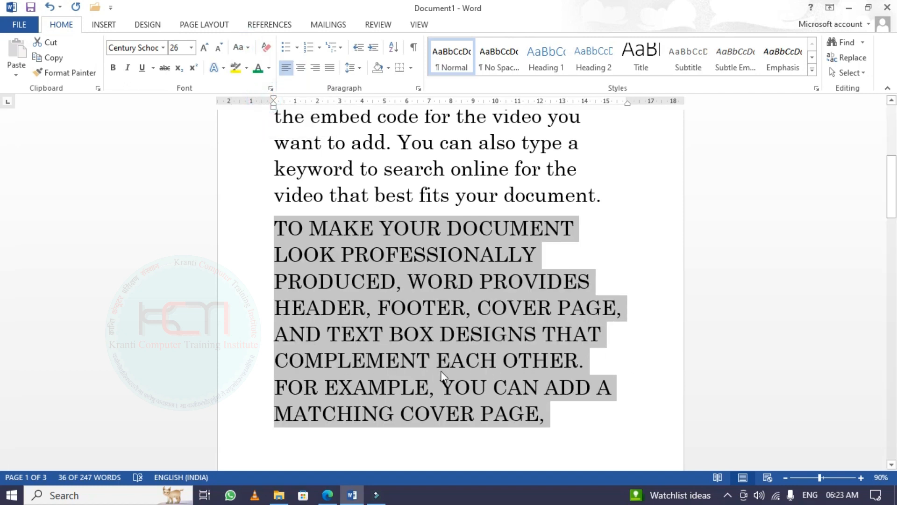
pyautogui.click(240, 47)
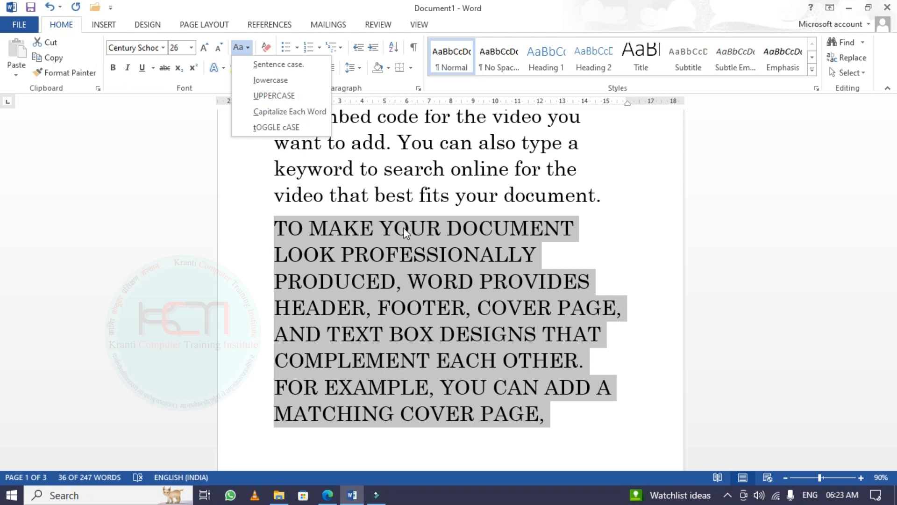
pyautogui.click(306, 115)
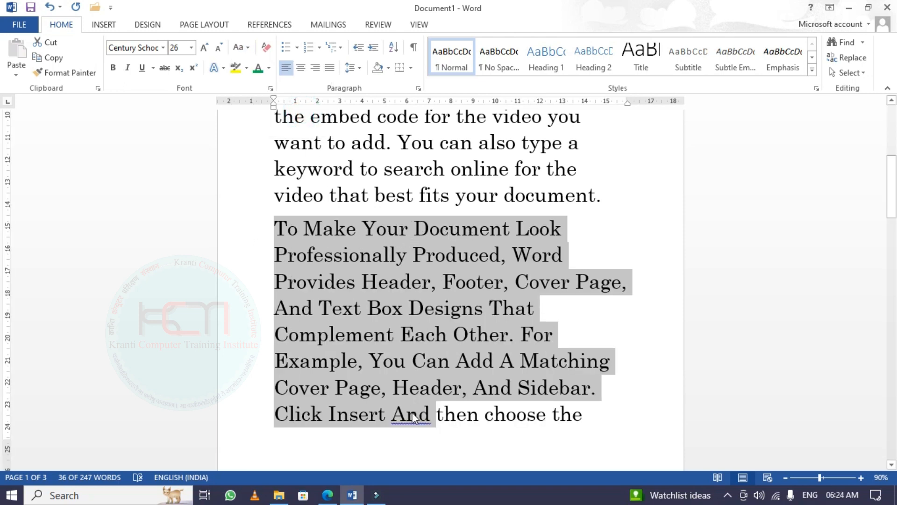
# Apply tOGGLE cASE to the selected "To make your document look" text, followed by Sentence case.
pyautogui.click(248, 48)
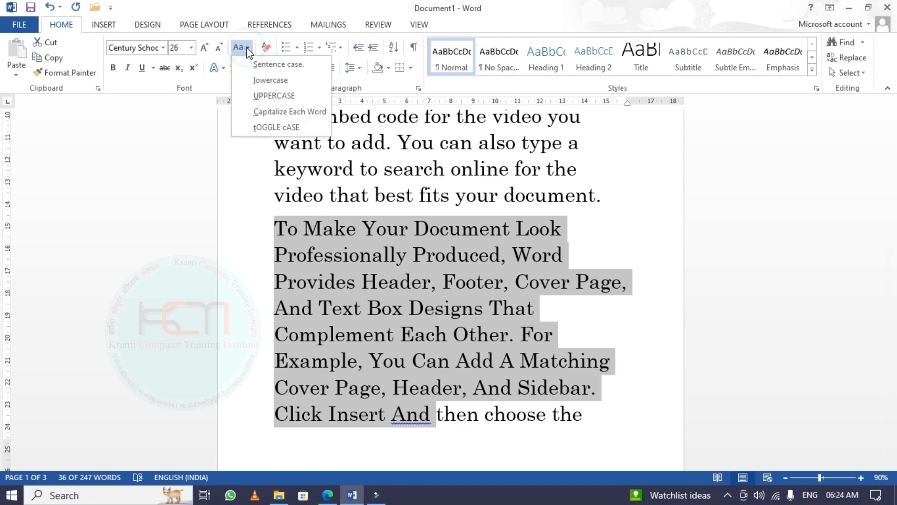
pyautogui.click(290, 128)
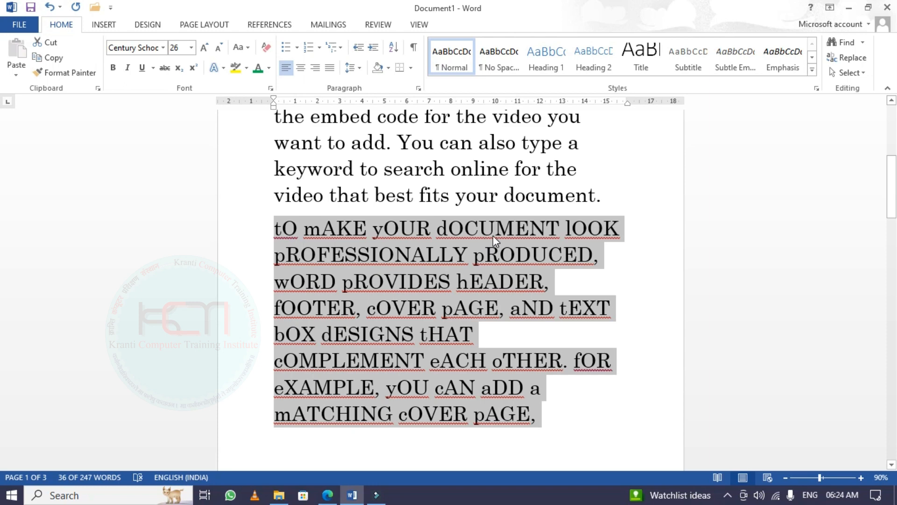
pyautogui.click(241, 47)
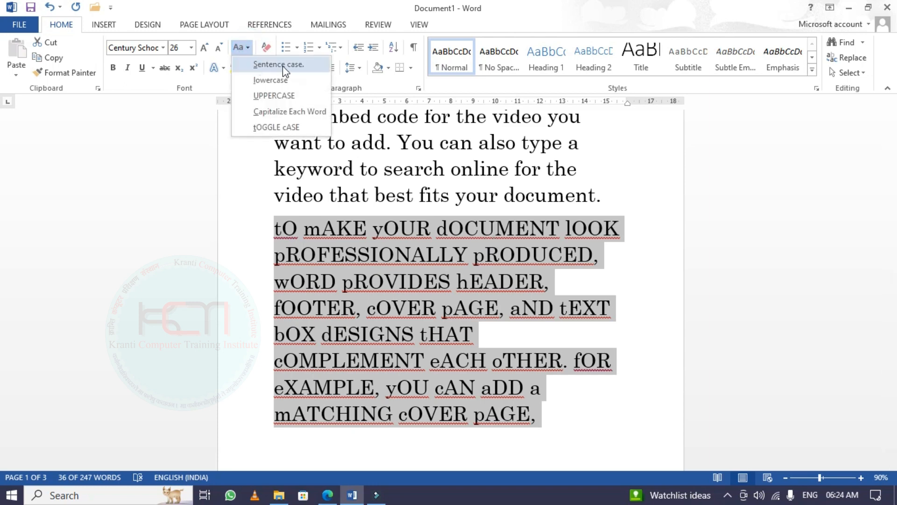
pyautogui.click(286, 66)
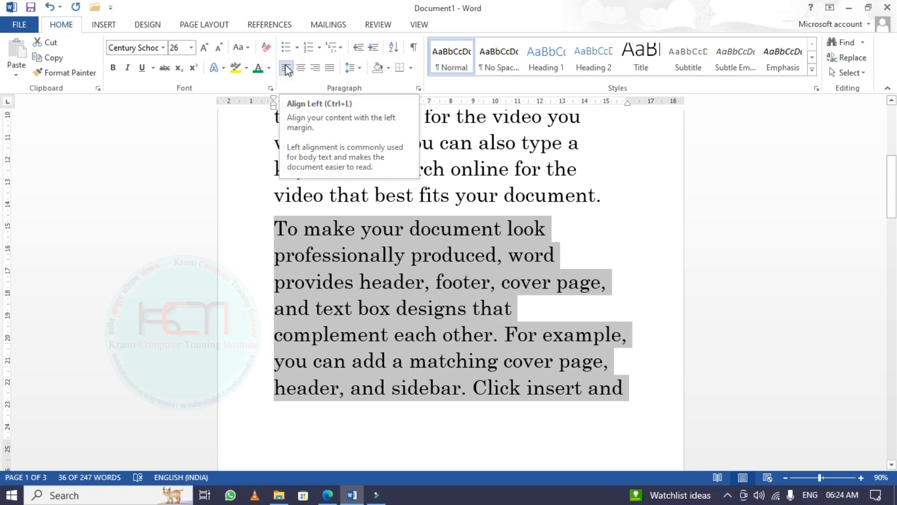
# Apply the "Half Reflection, 4 pt offset" text effect to the selected "To make your document look" text.
pyautogui.click(225, 69)
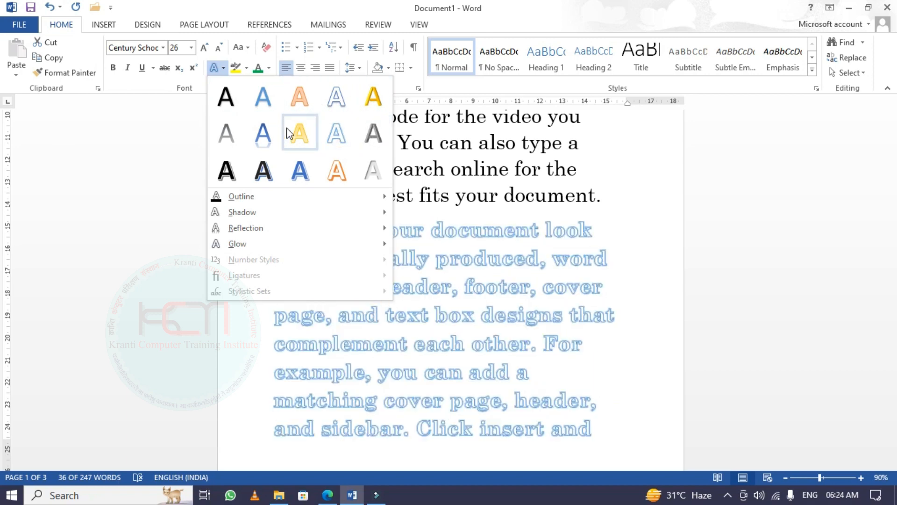
pyautogui.moveTo(233, 199)
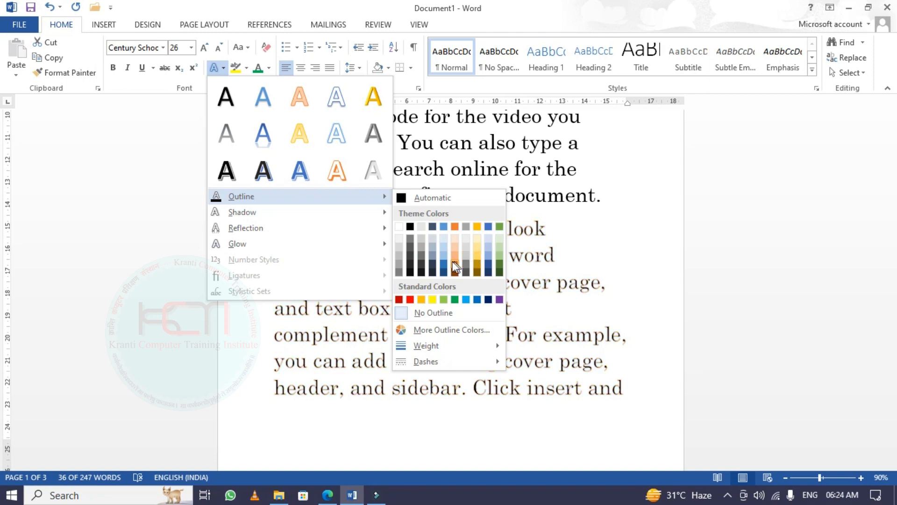
pyautogui.moveTo(372, 214)
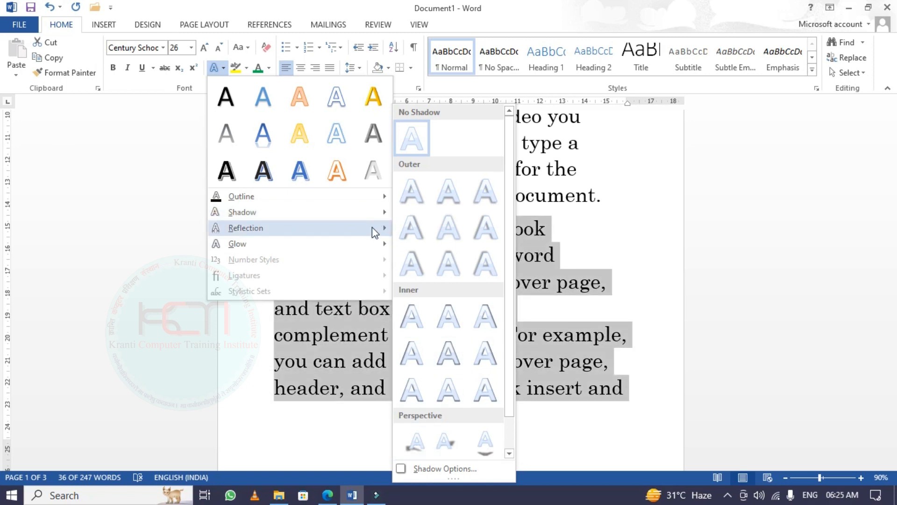
pyautogui.moveTo(373, 230)
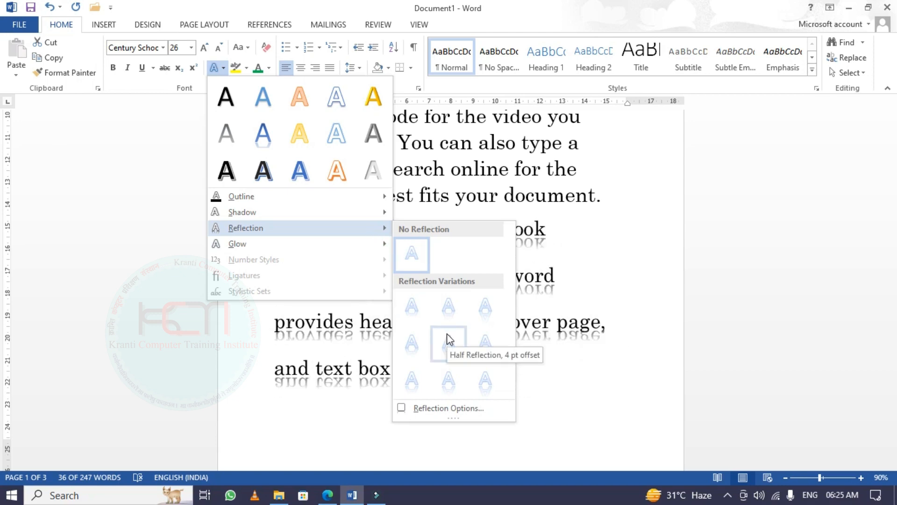
pyautogui.click(449, 343)
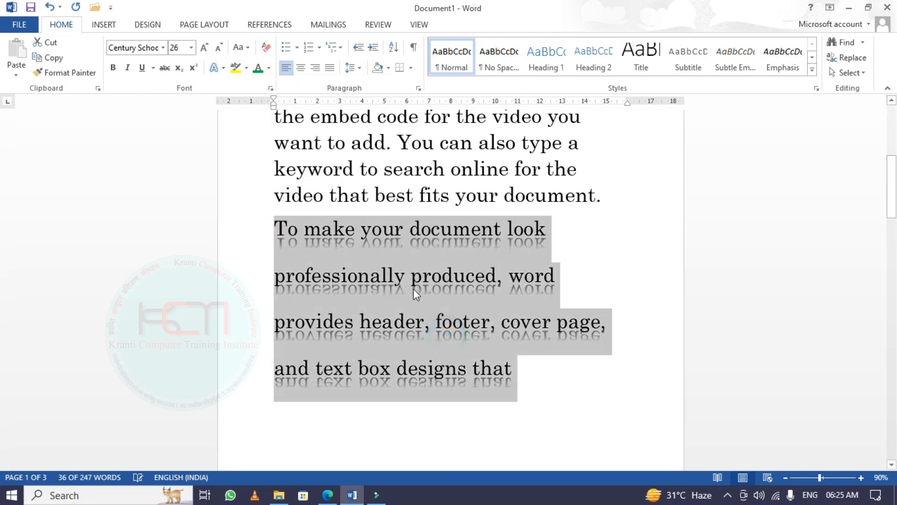
pyautogui.click(221, 69)
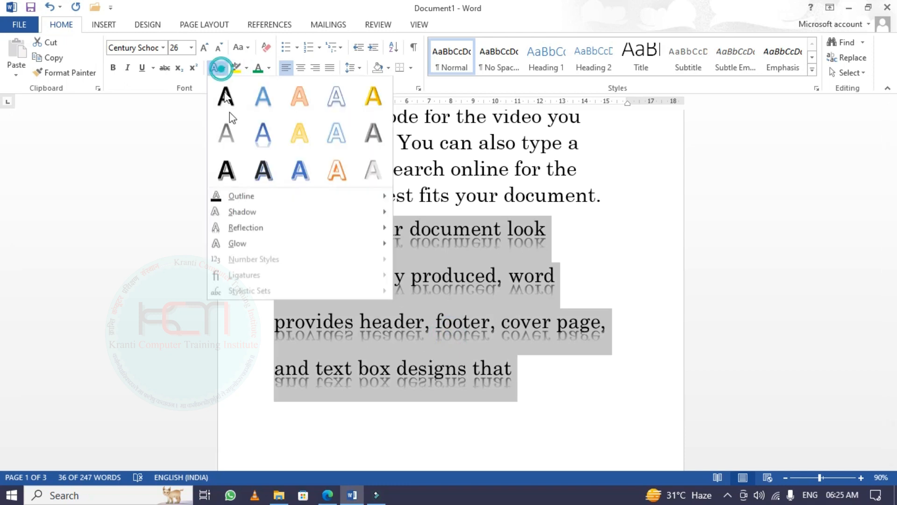
pyautogui.moveTo(266, 247)
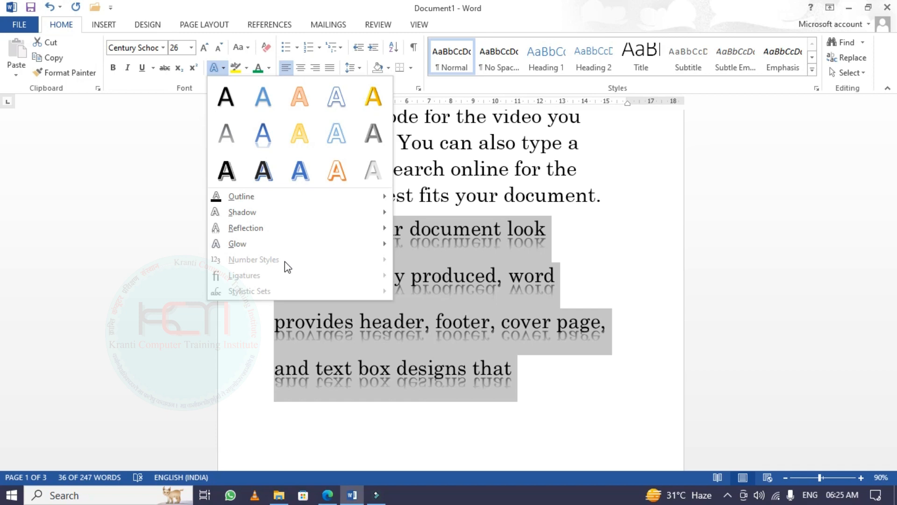
pyautogui.click(480, 347)
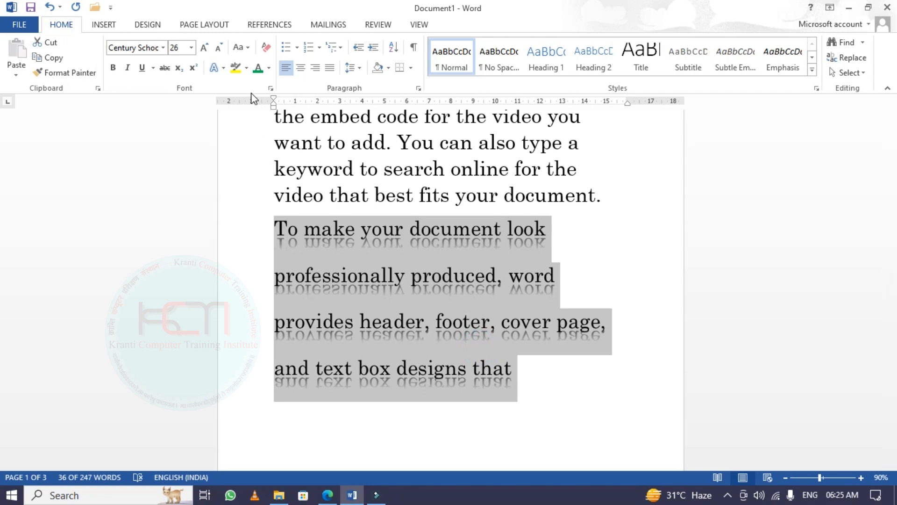
# Highlight the words "you can" in the Video paragraph in yellow, keeping their font color black.
pyautogui.click(246, 68)
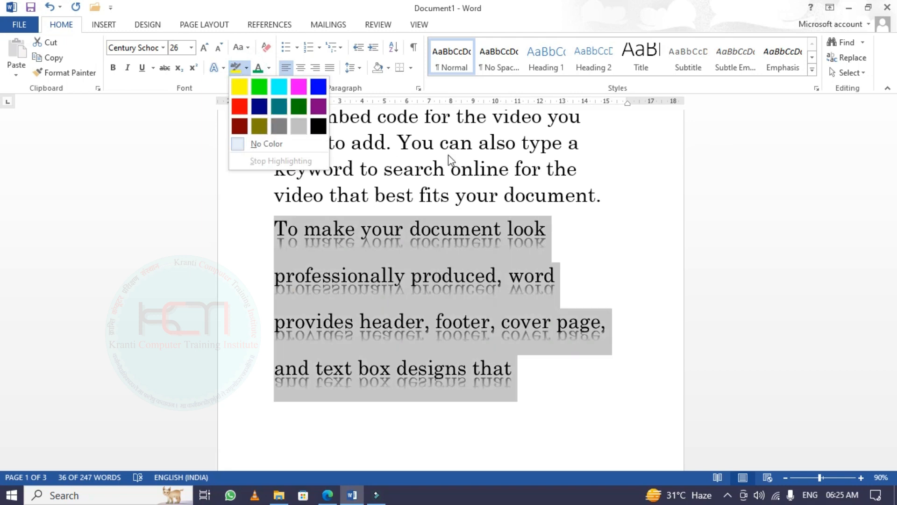
pyautogui.scroll(3, 448, 154)
pyautogui.moveTo(281, 129); pyautogui.dragTo(542, 139)
pyautogui.moveTo(458, 182); pyautogui.dragTo(521, 188)
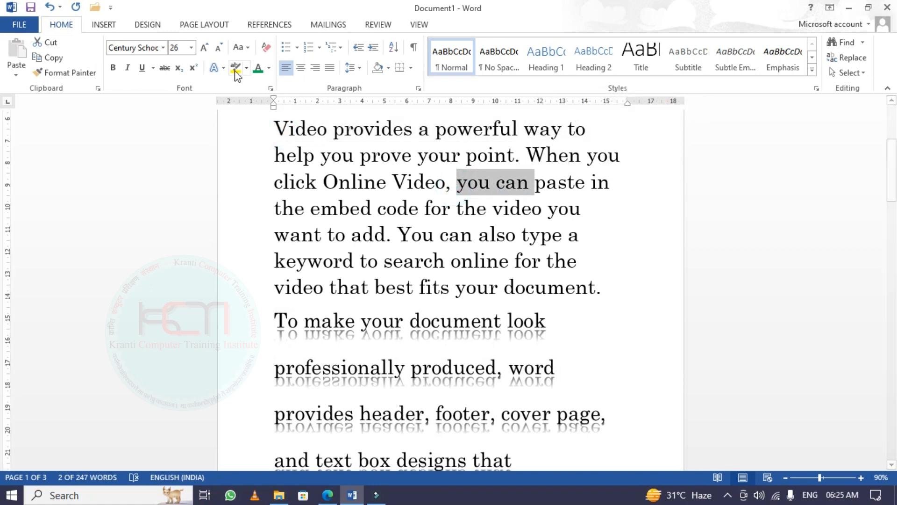
pyautogui.click(255, 68)
pyautogui.click(246, 68)
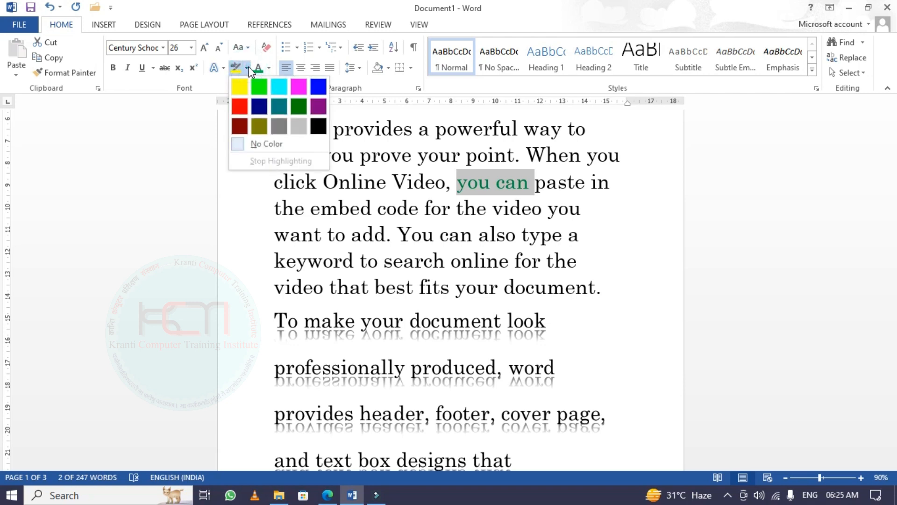
pyautogui.click(247, 68)
pyautogui.click(269, 68)
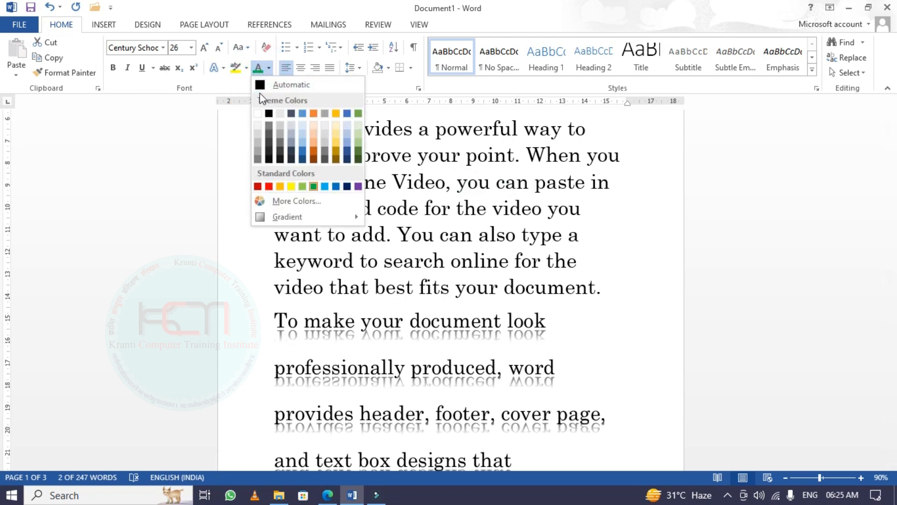
pyautogui.click(269, 114)
pyautogui.click(247, 69)
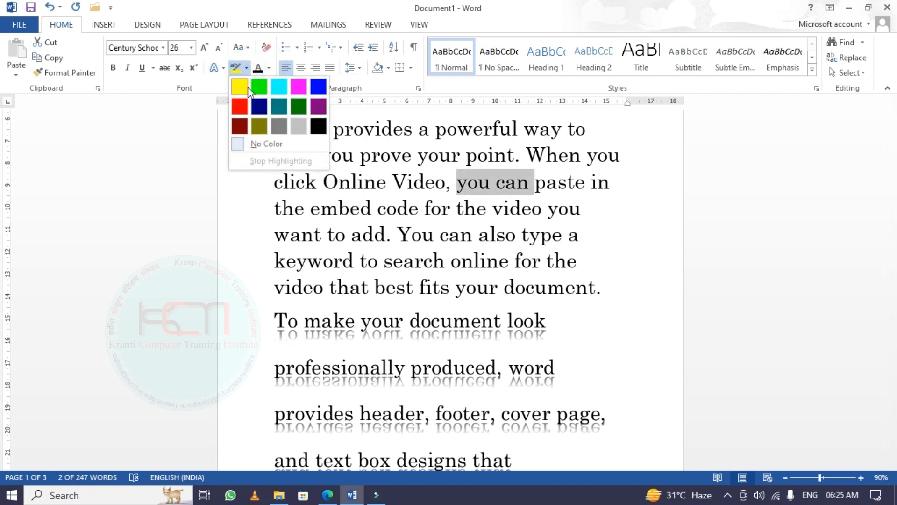
pyautogui.click(247, 89)
pyautogui.click(436, 262)
# Highlight "professionally produced" in the "To make your document look" paragraph with the same yellow.
pyautogui.scroll(4, 423, 264)
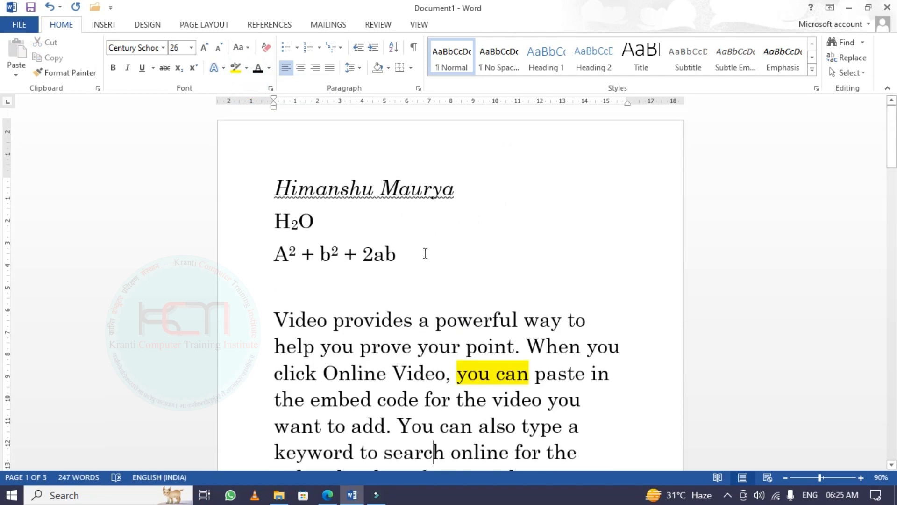
pyautogui.scroll(-6, 411, 244)
pyautogui.moveTo(388, 236); pyautogui.dragTo(444, 240)
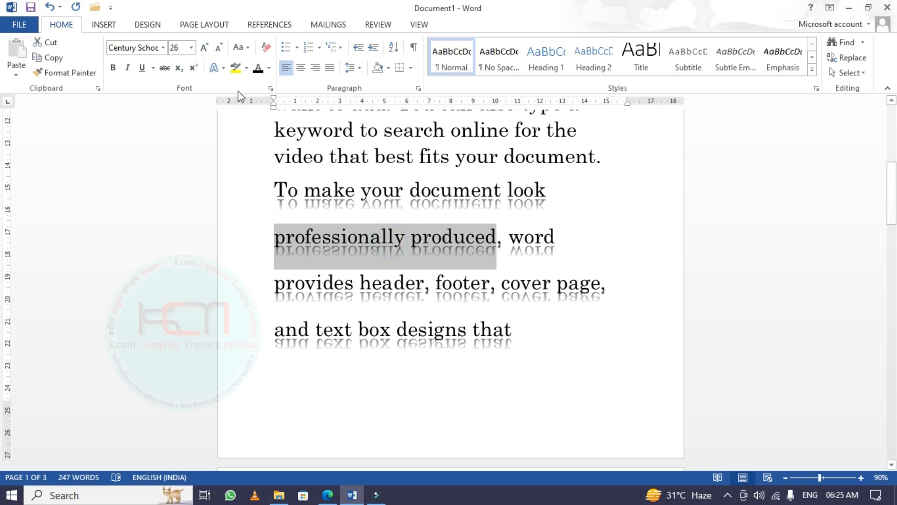
pyautogui.click(235, 68)
pyautogui.click(481, 206)
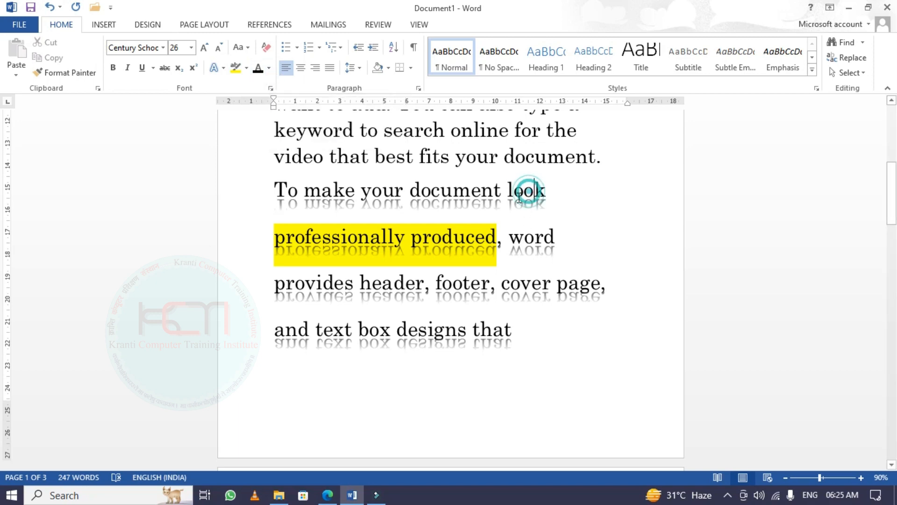
# Set the font color to standard blue for the text from the document's first line through "provides header, footer, cove".
pyautogui.scroll(7, 521, 197)
pyautogui.click(271, 173)
pyautogui.hotkey('shift', 'Down')
pyautogui.hotkey('shift', 'Down')
pyautogui.hotkey('shift', 'Down')
pyautogui.hotkey('shift', 'Down')
pyautogui.hotkey('shift', 'Down')
pyautogui.hotkey('shift', 'Down')
pyautogui.hotkey('shift', 'Down')
pyautogui.hotkey('shift', 'Down')
pyautogui.hotkey('shift', 'Down')
pyautogui.hotkey('shift', 'Down')
pyautogui.hotkey('shift', 'Down')
pyautogui.hotkey('shift', 'Down')
pyautogui.hotkey('shift', 'Down')
pyautogui.hotkey('shift', 'Down')
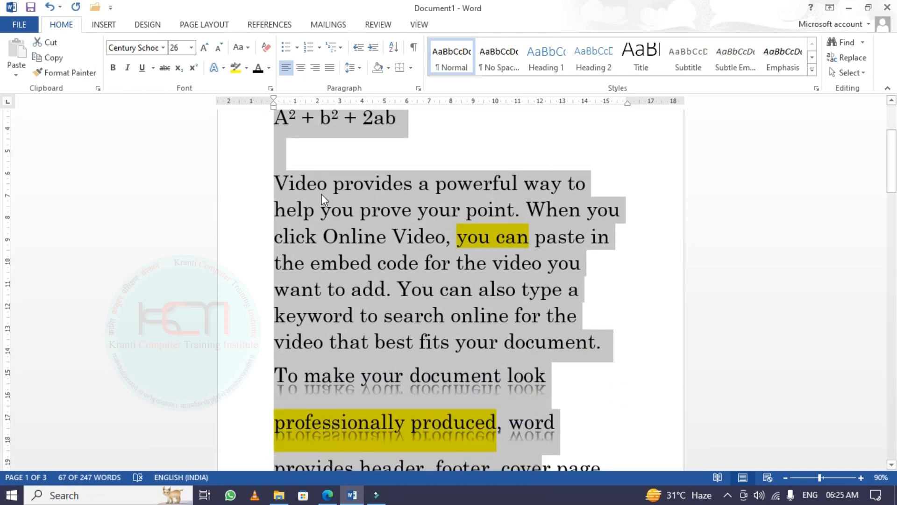
pyautogui.click(269, 69)
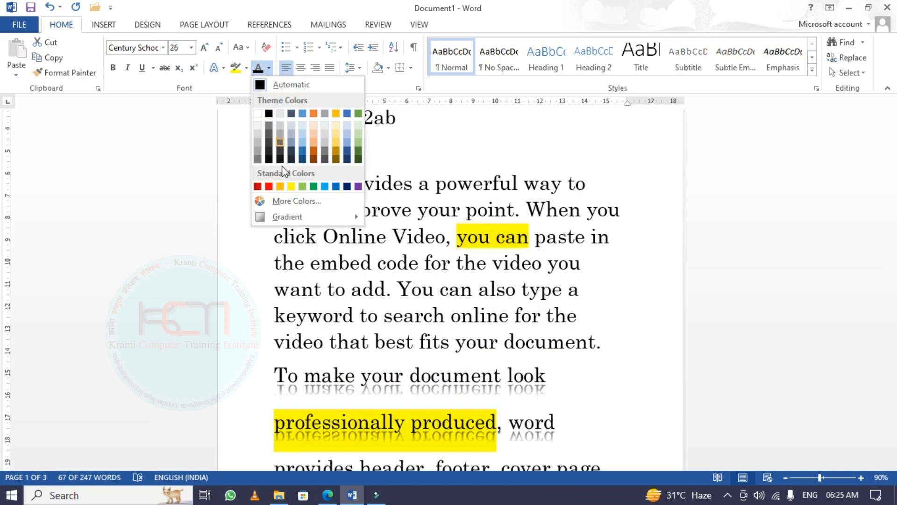
pyautogui.click(337, 187)
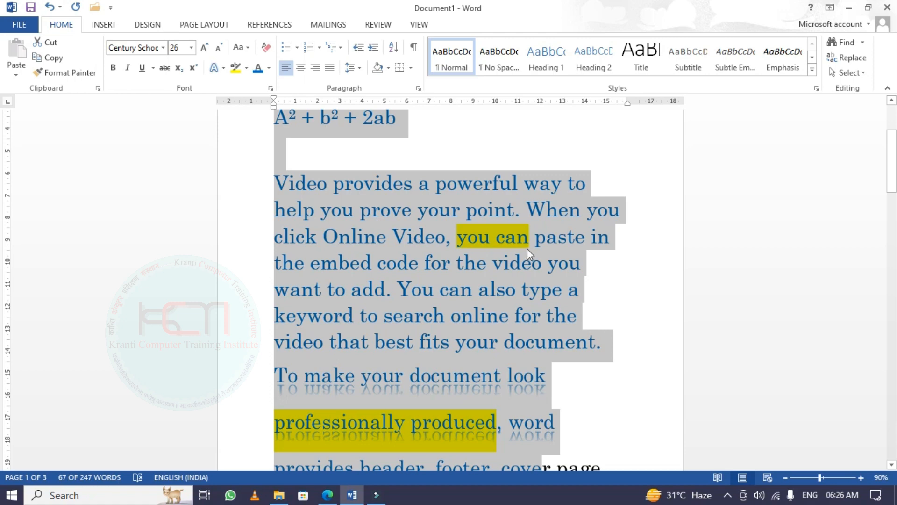
pyautogui.click(528, 249)
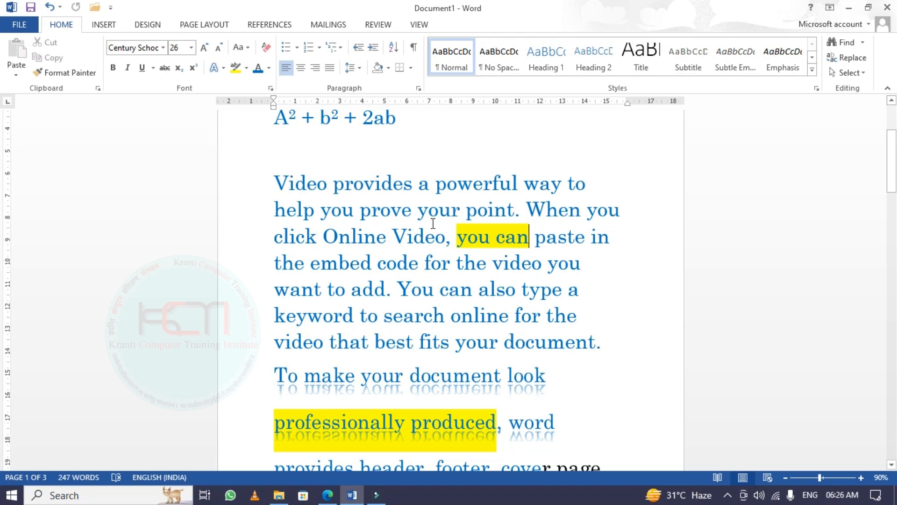
# Compare the recolored text on the first page with the remaining black text on the second page.
pyautogui.scroll(-5, 474, 244)
pyautogui.scroll(-2, 474, 244)
pyautogui.scroll(5, 475, 243)
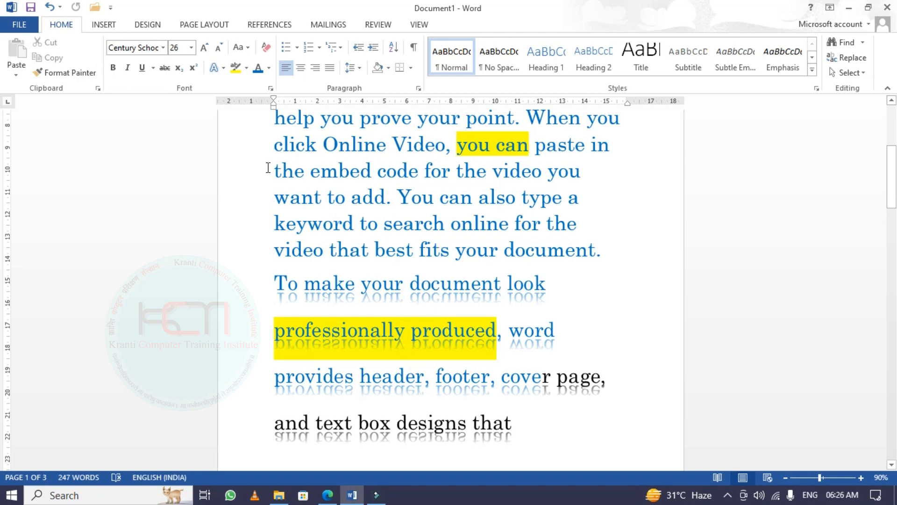
pyautogui.moveTo(456, 145)
pyautogui.mouseDown()
pyautogui.moveTo(442, 145)
pyautogui.moveTo(467, 145)
pyautogui.mouseUp()
pyautogui.moveTo(310, 173); pyautogui.dragTo(409, 178)
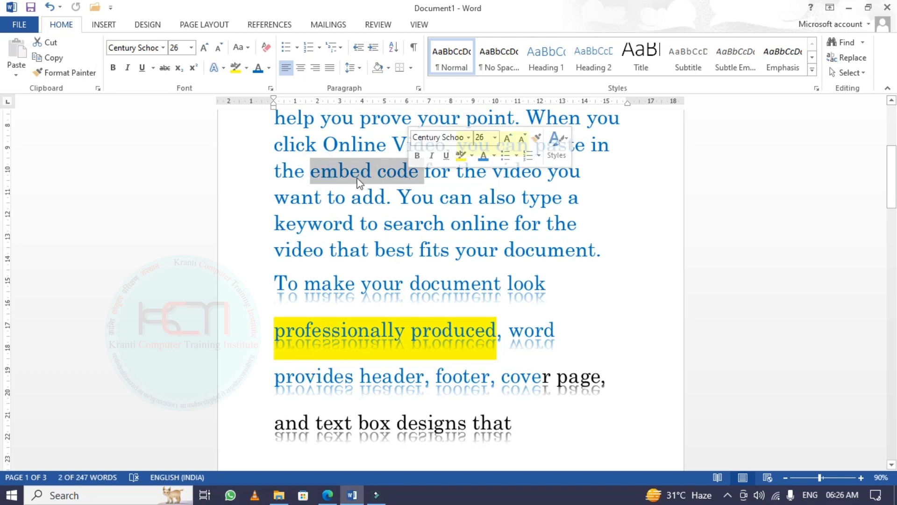
pyautogui.scroll(-6, 532, 425)
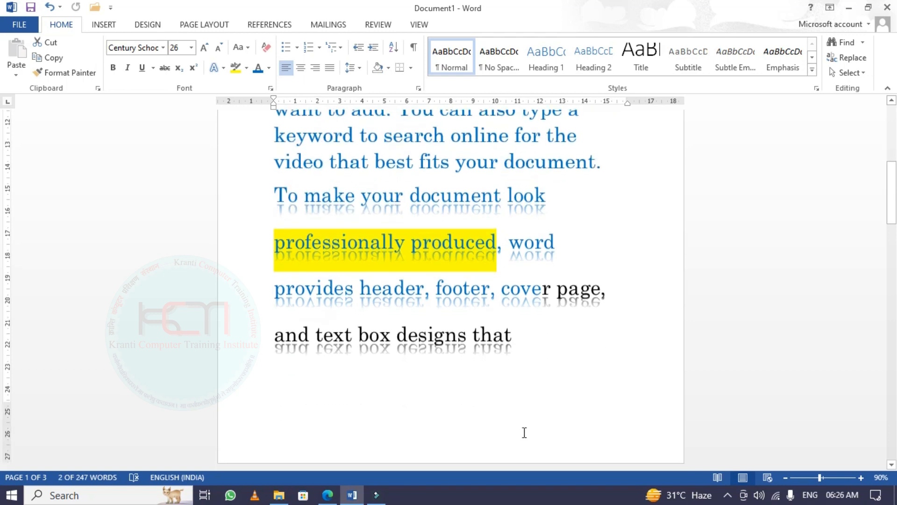
pyautogui.scroll(-5, 301, 362)
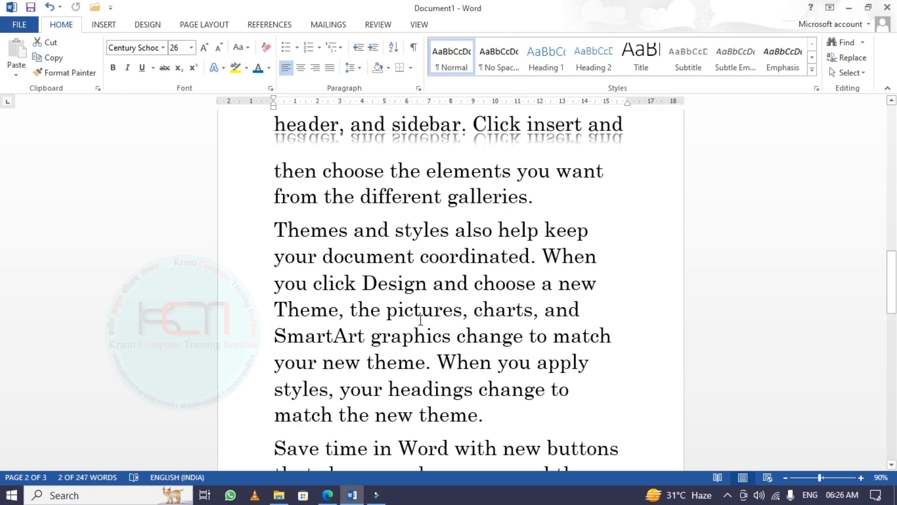
pyautogui.scroll(12, 421, 320)
pyautogui.click(433, 342)
# Copy the formatting of "Video" with Format Painter onto "Save time in Word with new buttons that show up where you need".
pyautogui.moveTo(277, 182); pyautogui.dragTo(327, 186)
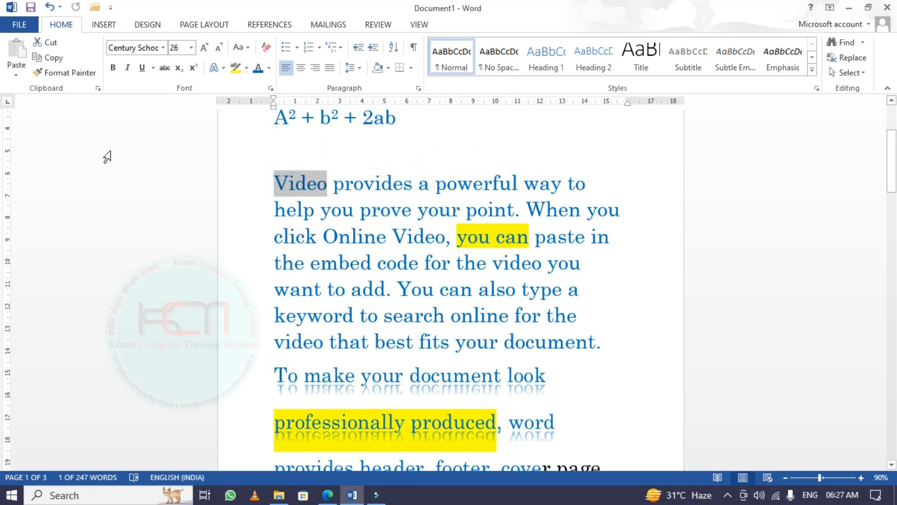
pyautogui.click(70, 74)
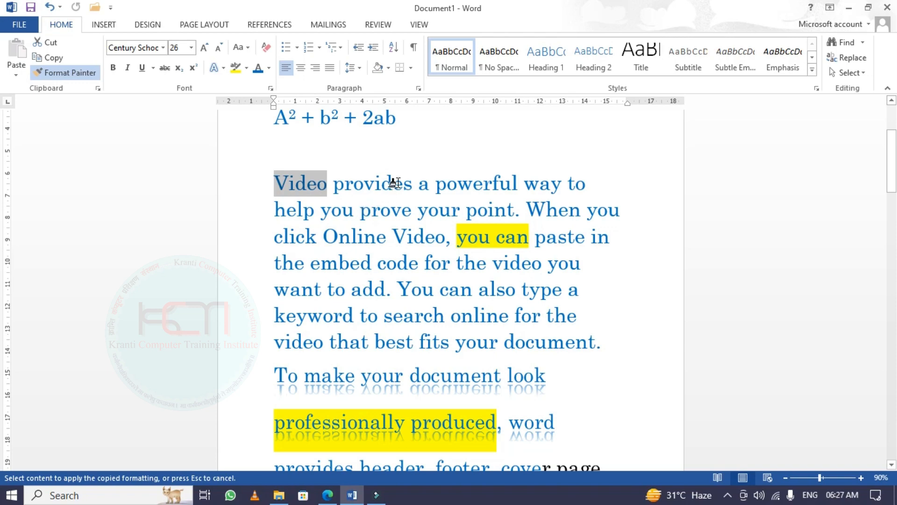
pyautogui.scroll(-2, 396, 160)
pyautogui.scroll(-20, 396, 160)
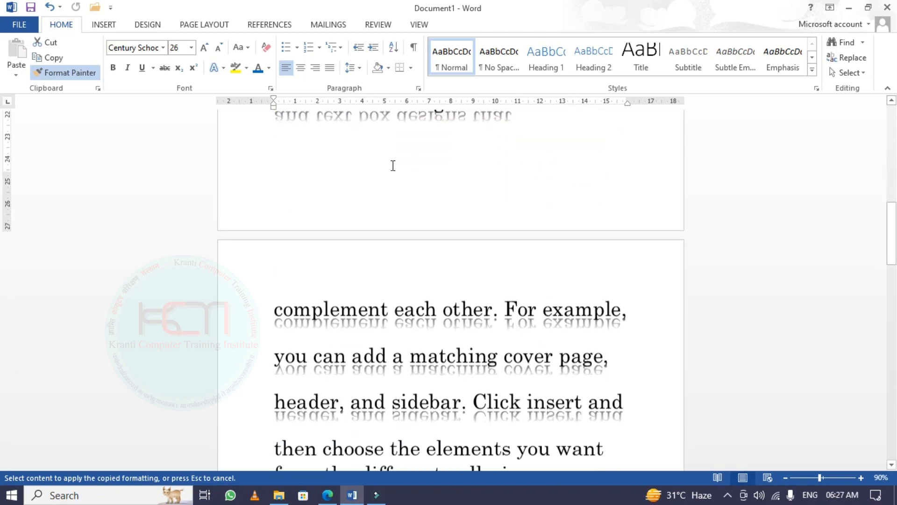
pyautogui.scroll(-4, 386, 169)
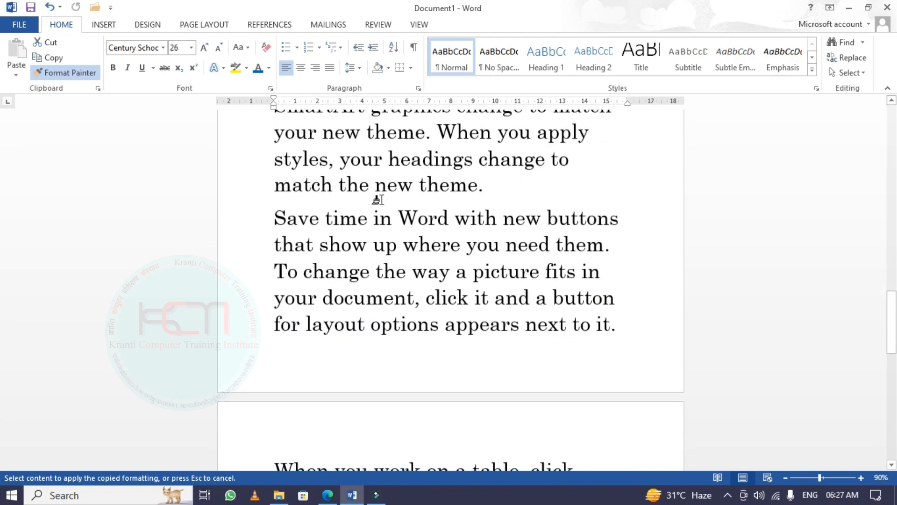
pyautogui.click(276, 217)
pyautogui.moveTo(279, 216)
pyautogui.mouseDown()
pyautogui.moveTo(451, 216)
pyautogui.moveTo(542, 255)
pyautogui.mouseUp()
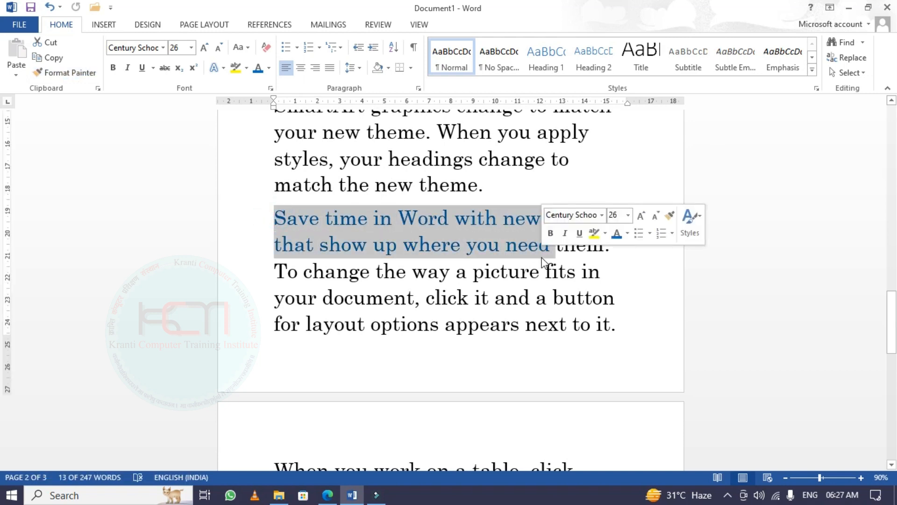
pyautogui.press('Left')
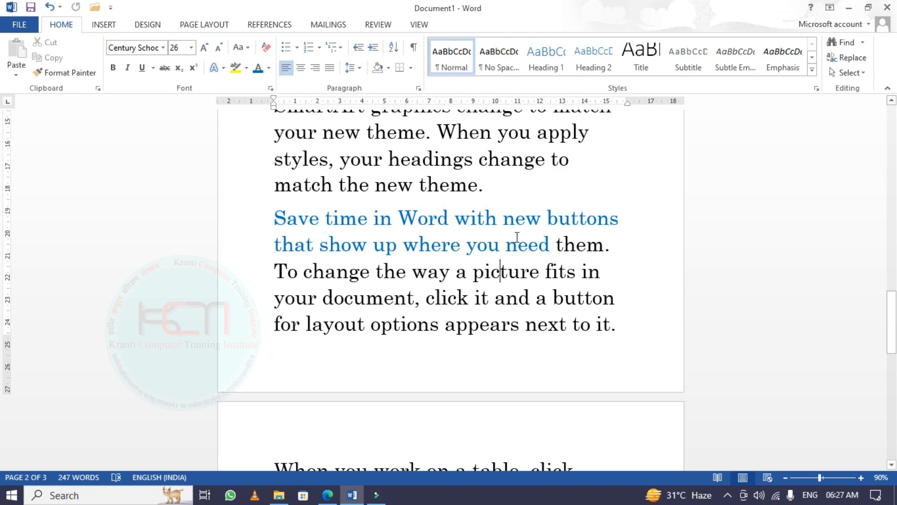
# Repeat the copied blue formatting on the last page's text from "When you work on a table" to "and then click".
pyautogui.scroll(-8, 485, 300)
pyautogui.moveTo(279, 192); pyautogui.dragTo(466, 263)
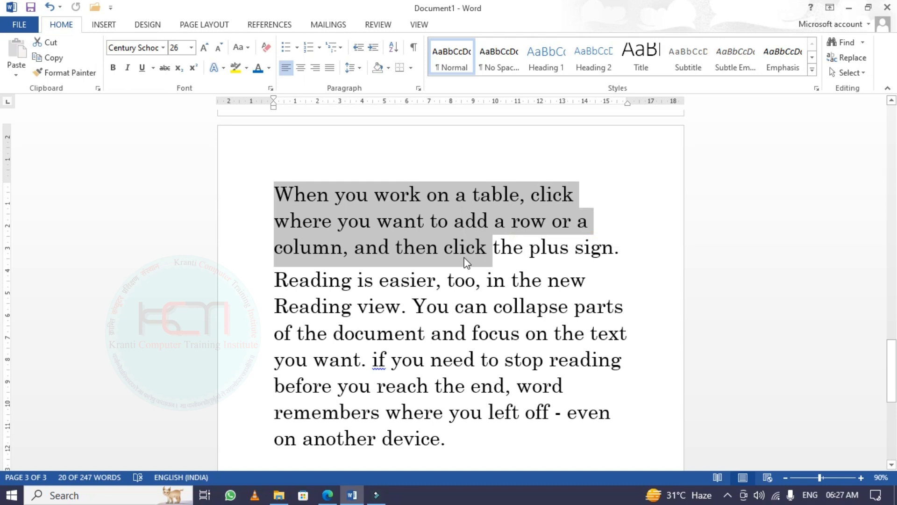
pyautogui.hotkey('ctrl', 'y')
pyautogui.click(469, 290)
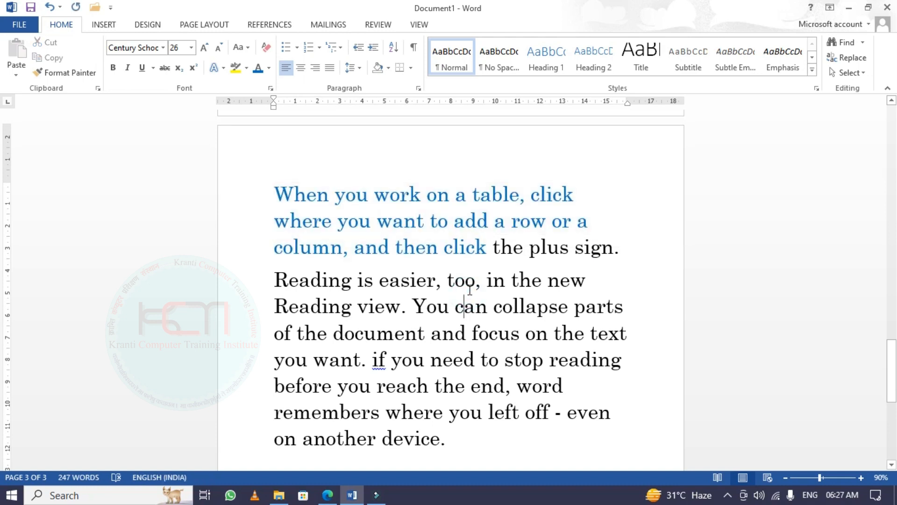
# Clear all formatting from the text of the entire document.
pyautogui.scroll(12, 486, 281)
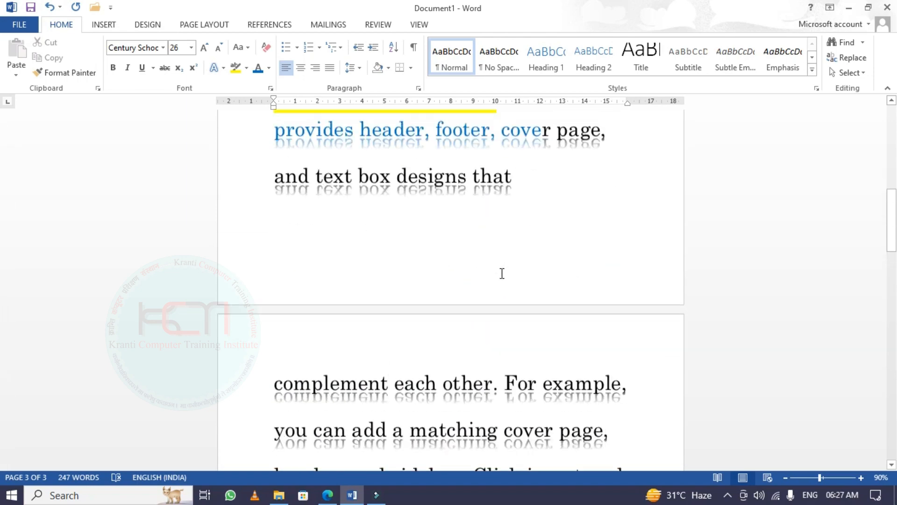
pyautogui.scroll(1, 503, 273)
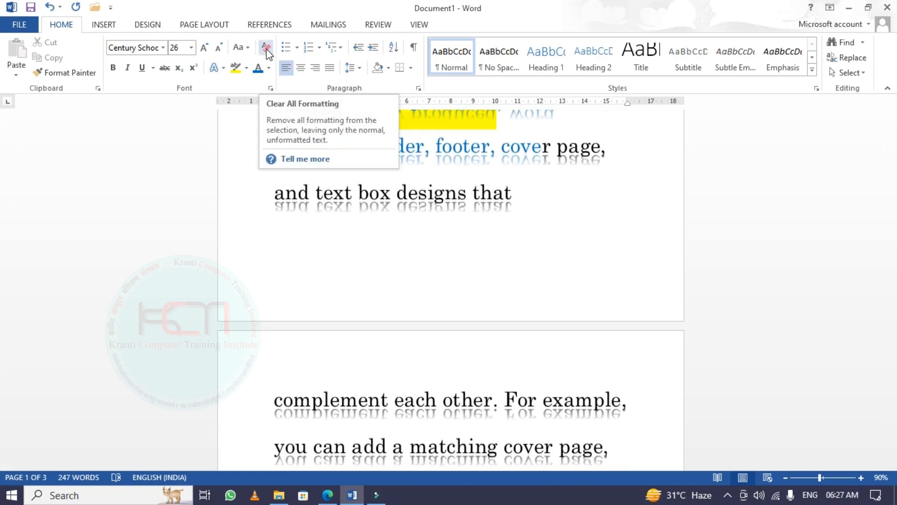
pyautogui.scroll(7, 444, 349)
pyautogui.scroll(2, 444, 216)
pyautogui.scroll(-8, 441, 218)
pyautogui.scroll(9, 440, 219)
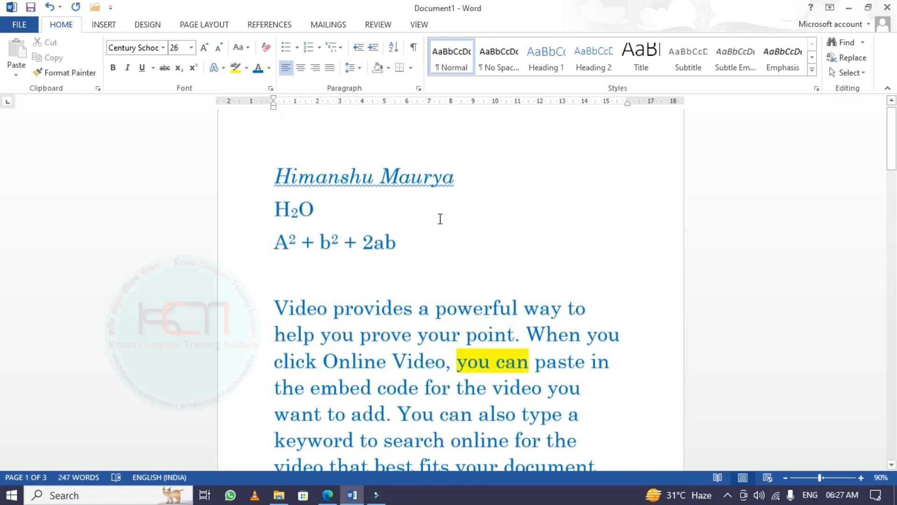
pyautogui.hotkey('ctrl', 'a')
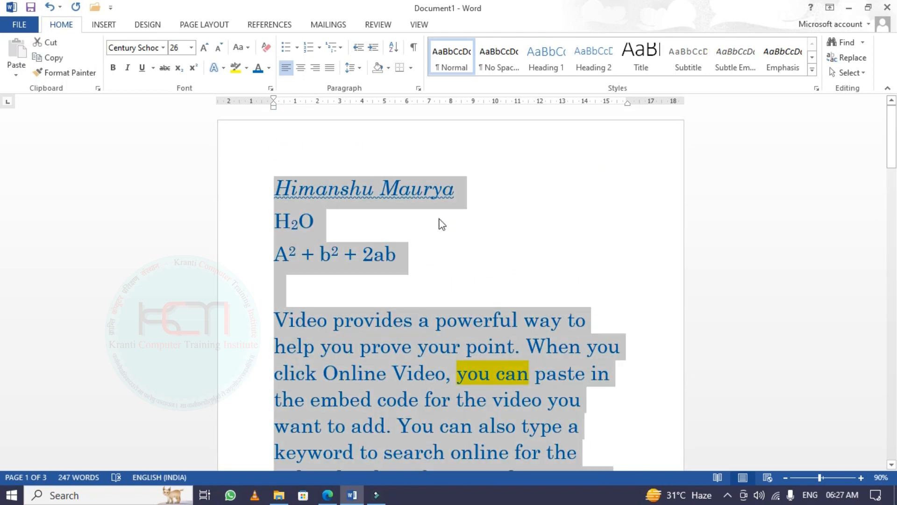
pyautogui.click(266, 47)
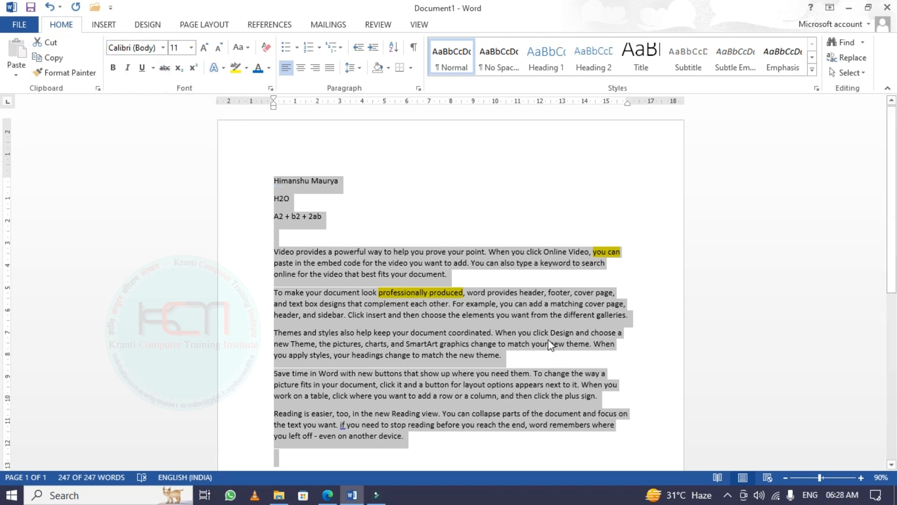
# Select the highlighted words "you can", followed by the highlighted "professionally produced", to examine them.
pyautogui.click(605, 257)
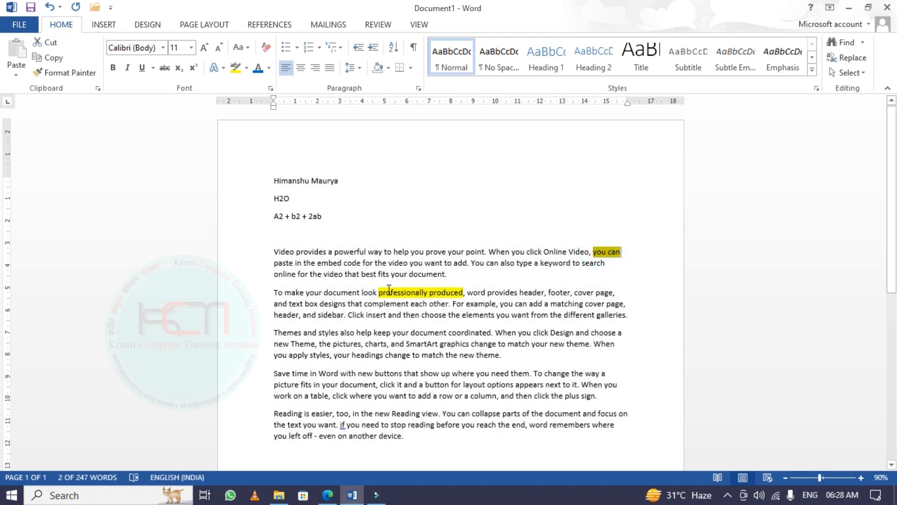
pyautogui.moveTo(379, 293); pyautogui.dragTo(462, 294)
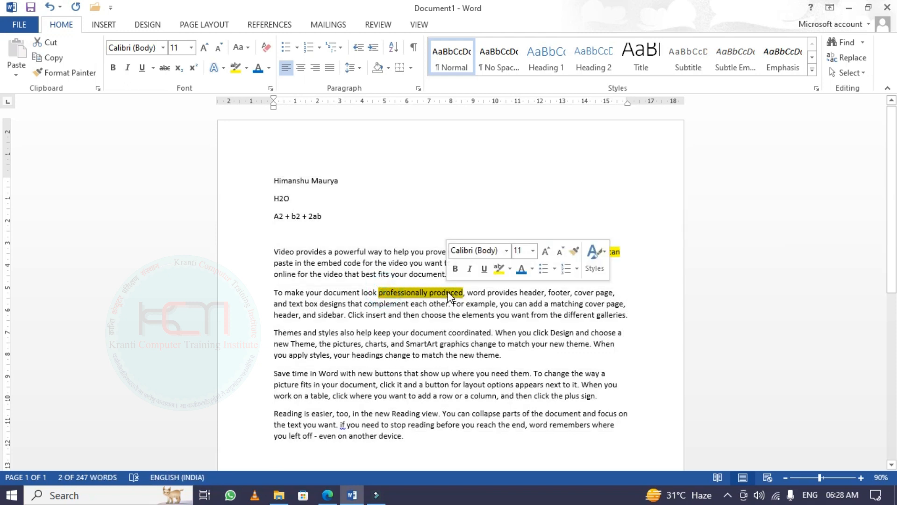